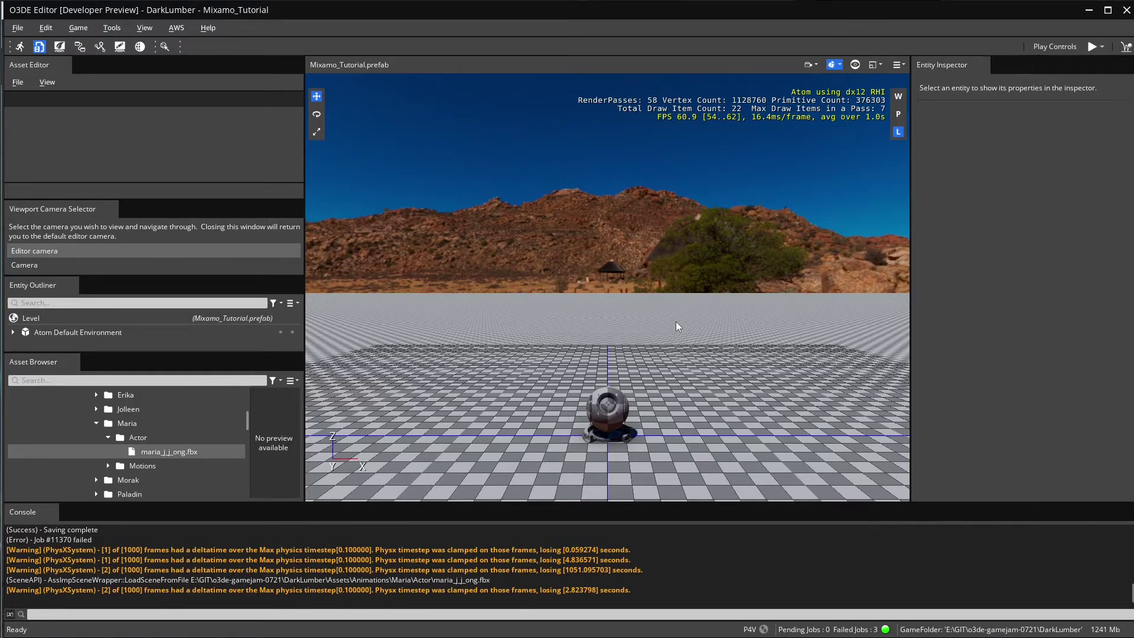
Set RootNode.Armature as the root bone in maria_j_j_ong.fbx's Actor group import settings
{"action": "double_click", "coordinate": [171, 451]}
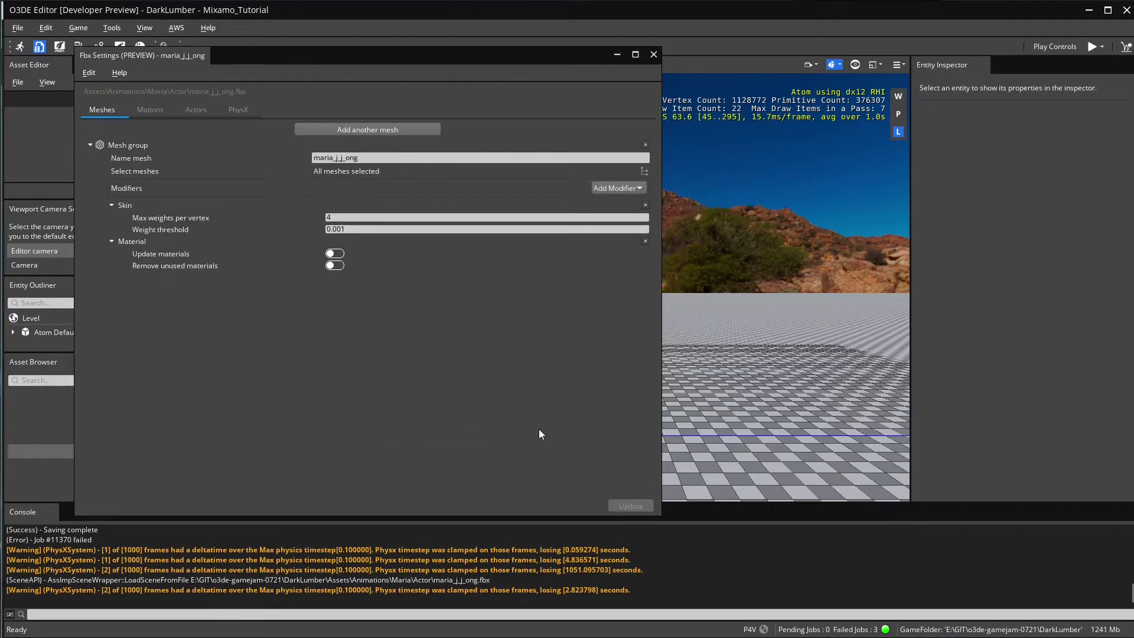
{"action": "left_click", "coordinate": [239, 111]}
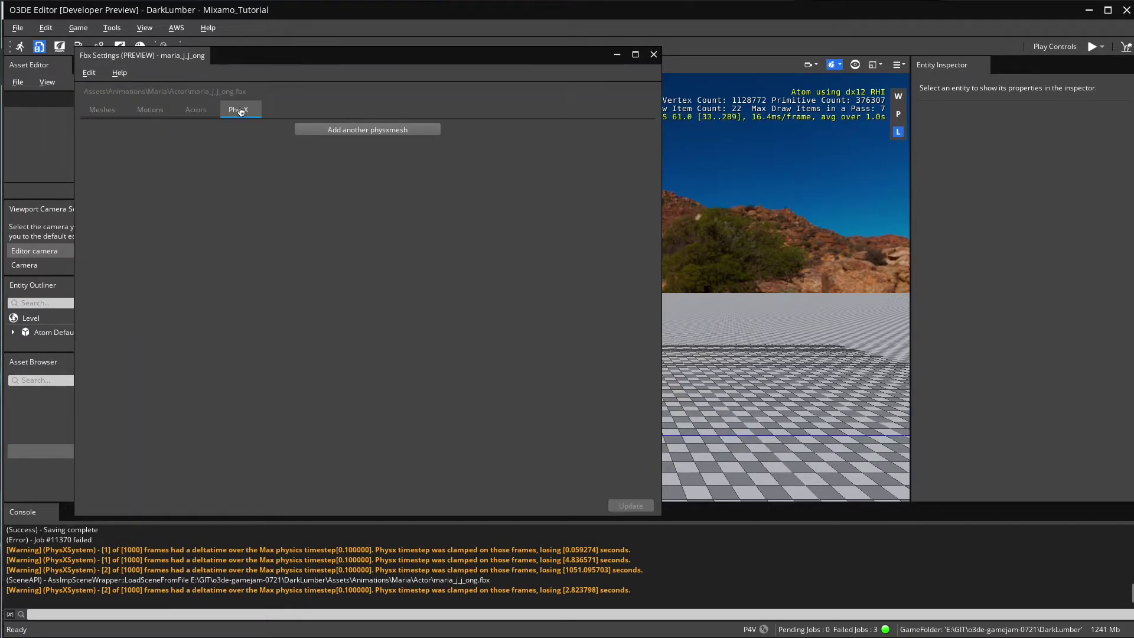
{"action": "left_click", "coordinate": [157, 113]}
{"action": "left_click", "coordinate": [195, 111]}
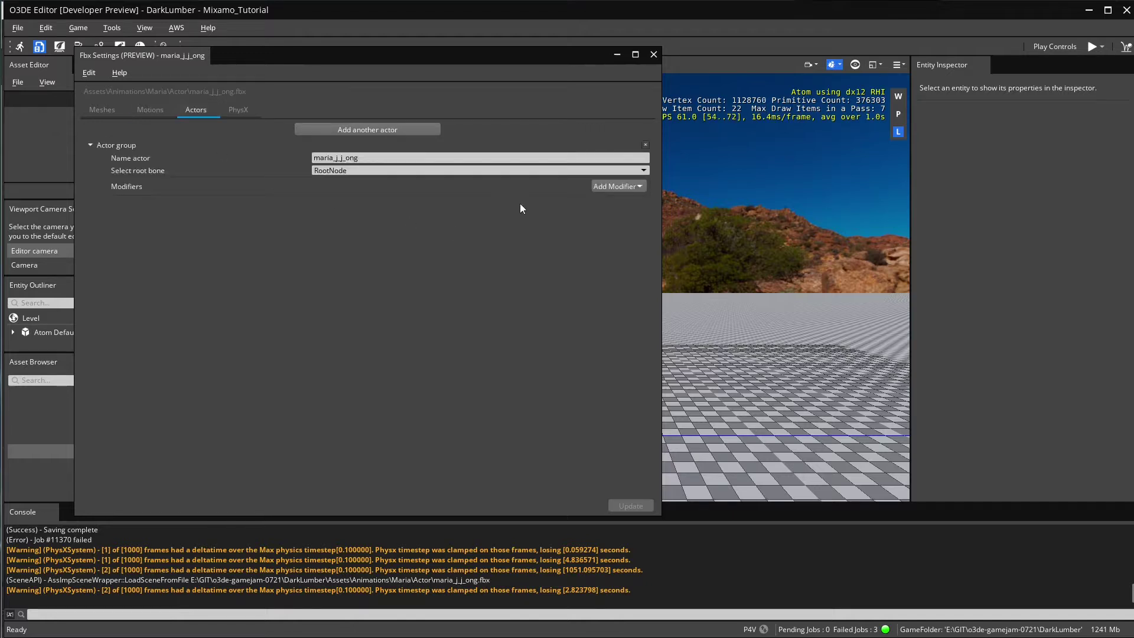
{"action": "left_click", "coordinate": [524, 171]}
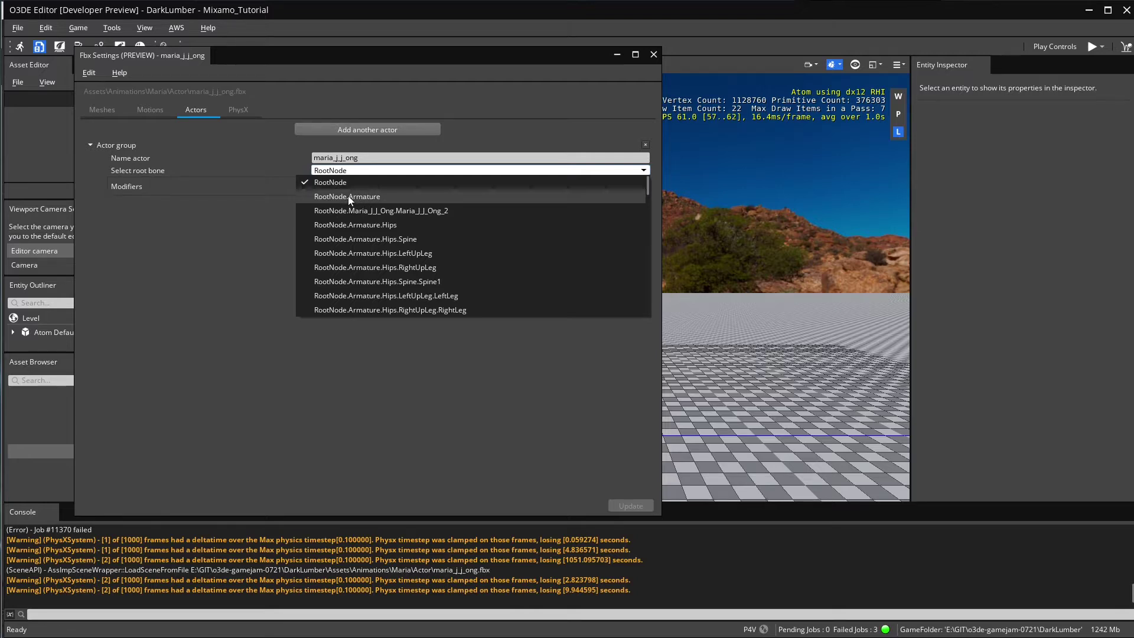
{"action": "left_click", "coordinate": [348, 197]}
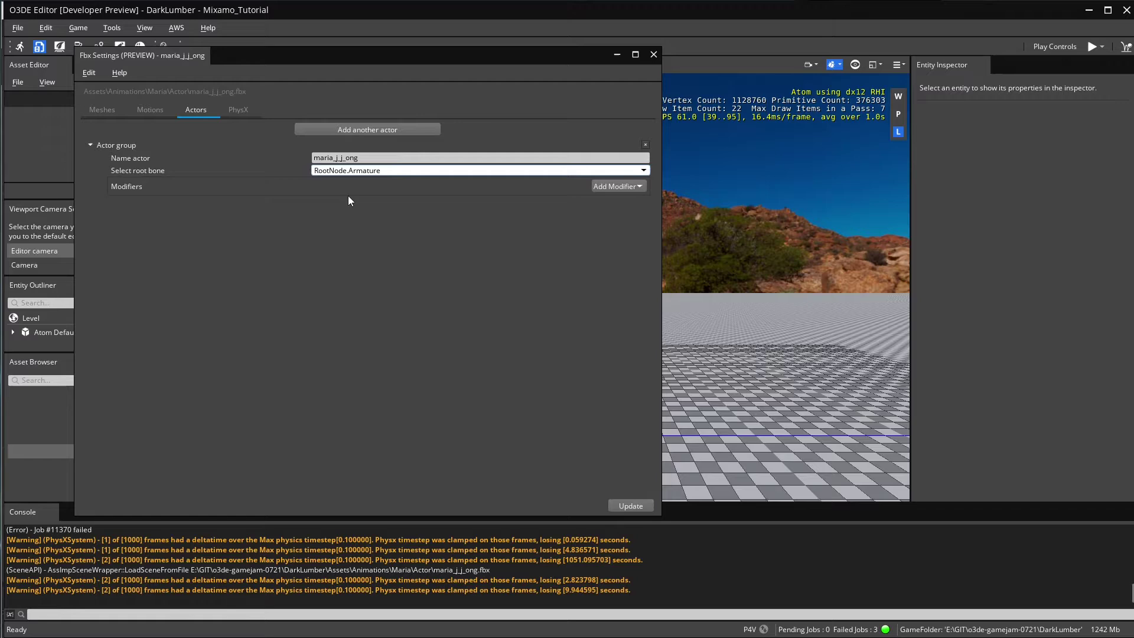
Update maria_j_j_ong.fbx with the new root bone and dismiss the successful processing report
{"action": "left_click", "coordinate": [631, 506]}
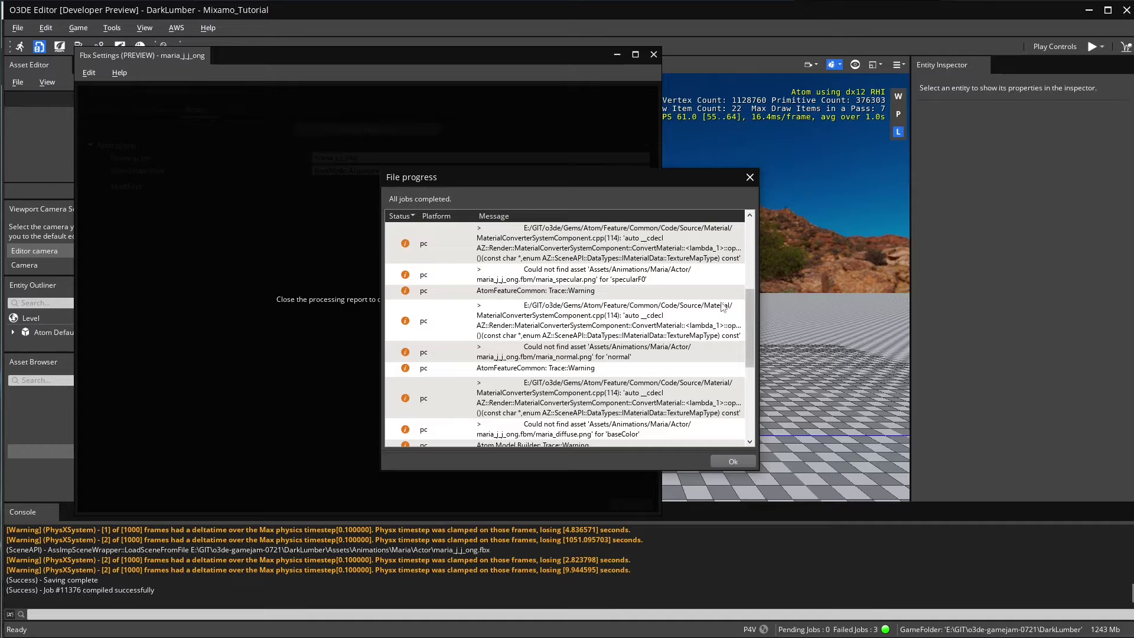
{"action": "left_click_drag", "start_coordinate": [749, 305], "coordinate": [761, 371]}
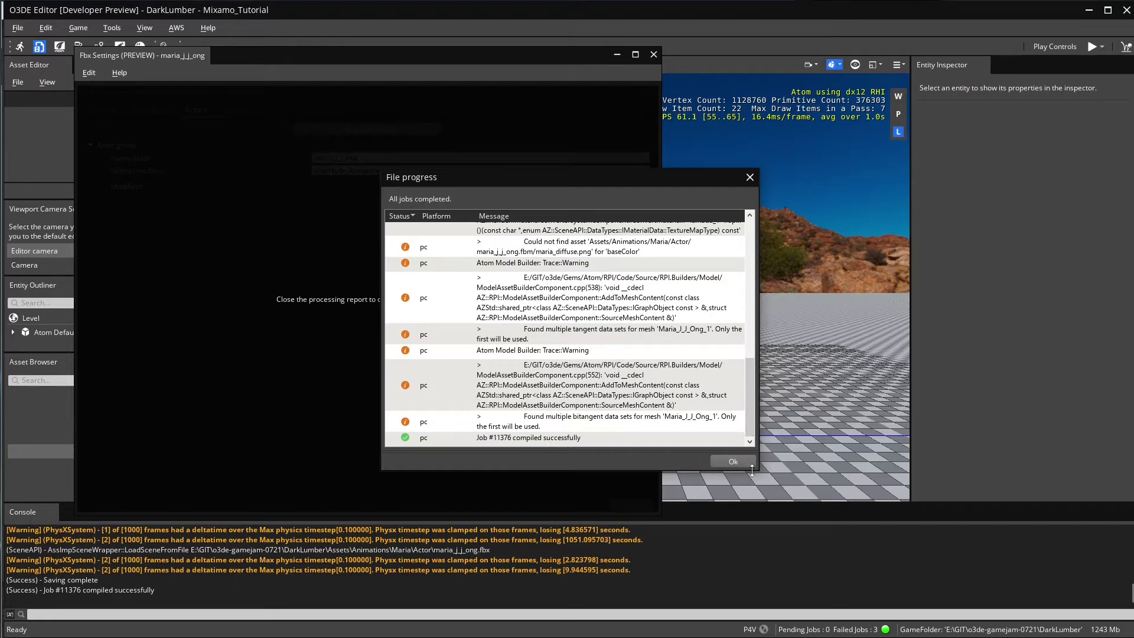
{"action": "left_click", "coordinate": [734, 460]}
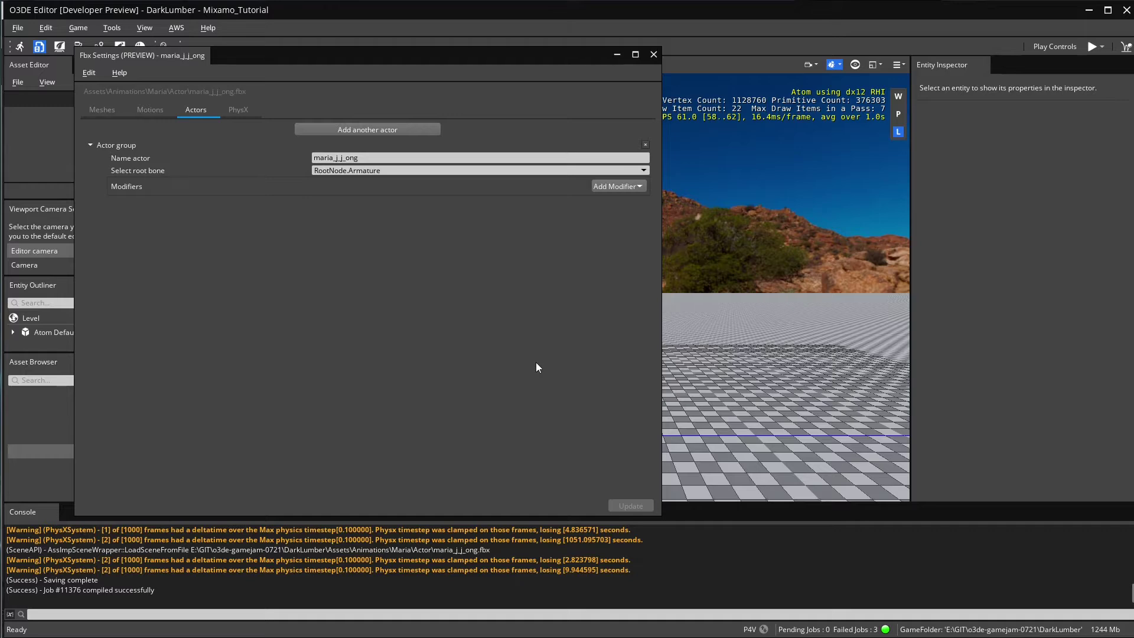
Close the FBX settings and expand maria_j_j_ong.fbx to list its .actor, .azmodel and .skinmeta products
{"action": "left_click", "coordinate": [652, 54]}
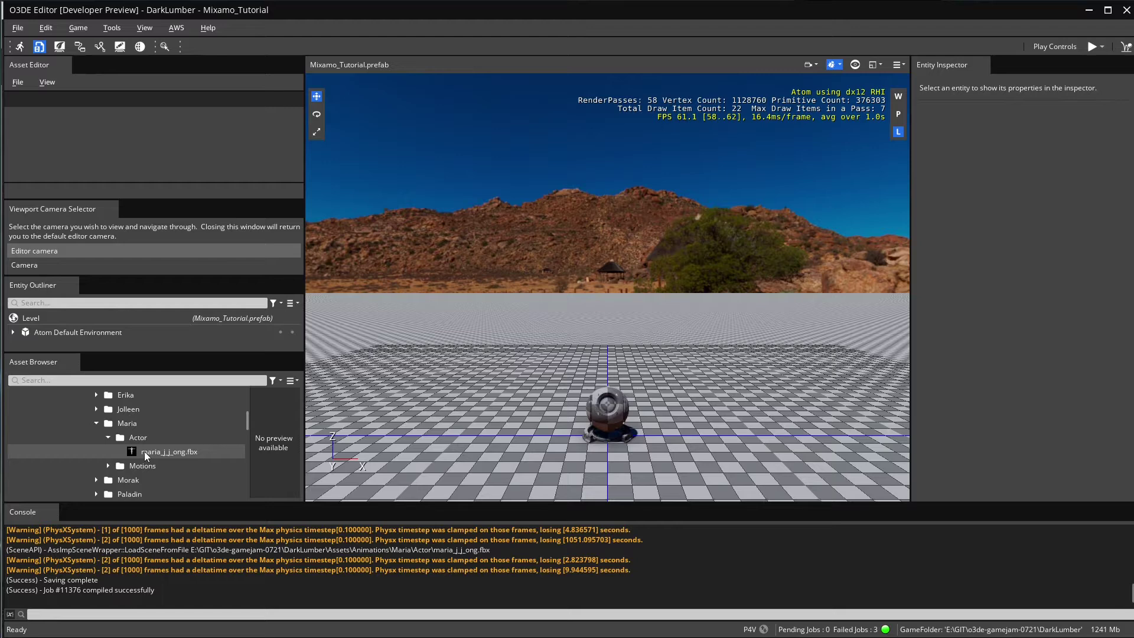
{"action": "left_click", "coordinate": [109, 437]}
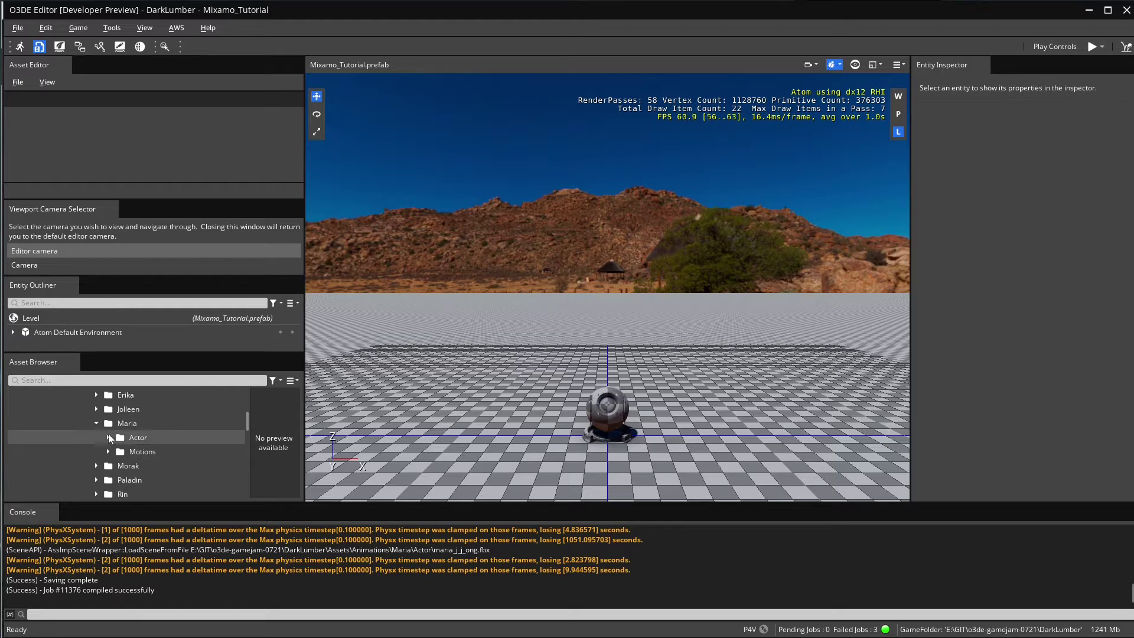
{"action": "left_click", "coordinate": [109, 437]}
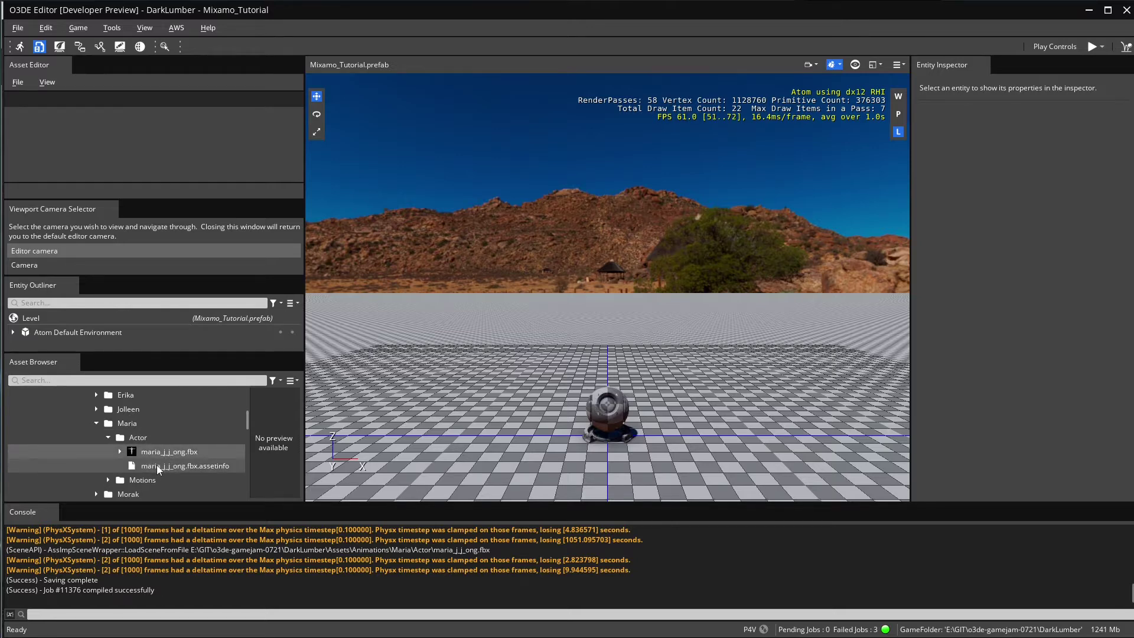
{"action": "left_click", "coordinate": [119, 451]}
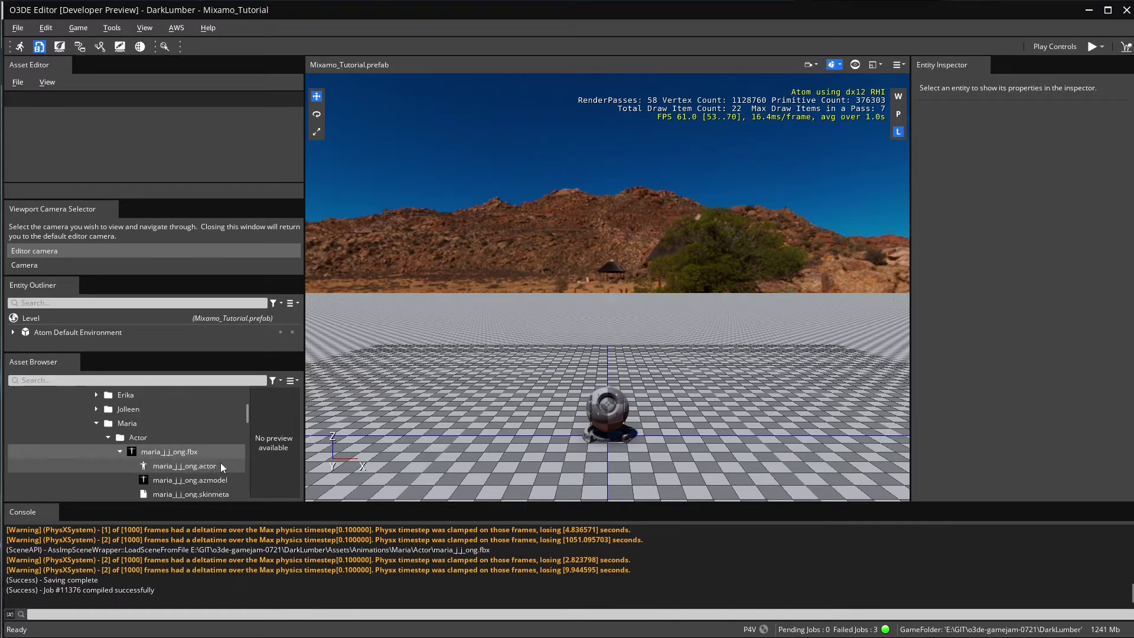
{"action": "scroll", "coordinate": [220, 466], "scroll_direction": "down", "scroll_amount": 1}
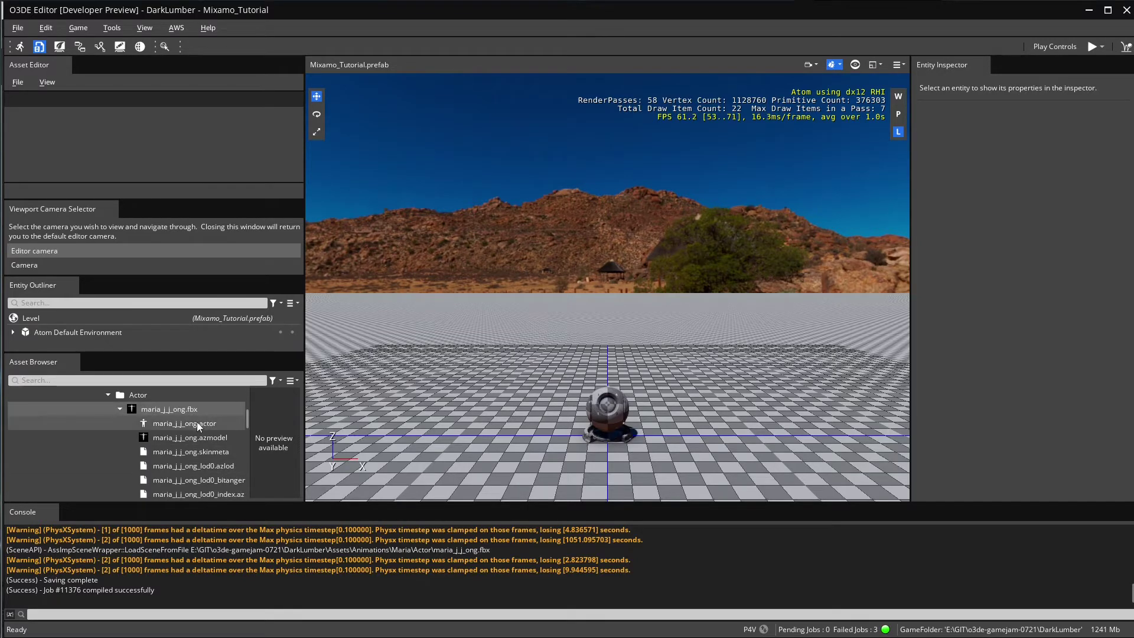
Drag maria_j_j_ong.actor into the viewport to create a new entity, then zoom in on the T-posed character
{"action": "left_click_drag", "start_coordinate": [195, 422], "coordinate": [520, 398]}
{"action": "scroll", "coordinate": [518, 422], "scroll_direction": "up", "scroll_amount": 2}
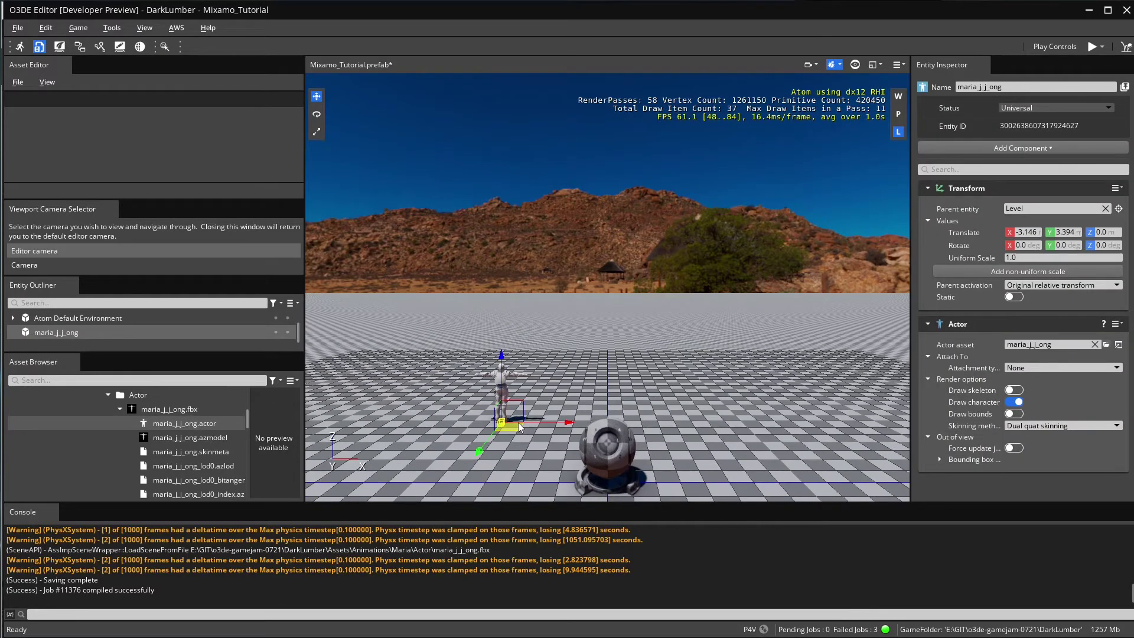
{"action": "scroll", "coordinate": [522, 405], "scroll_direction": "up", "scroll_amount": 3}
{"action": "scroll", "coordinate": [596, 404], "scroll_direction": "up", "scroll_amount": 5}
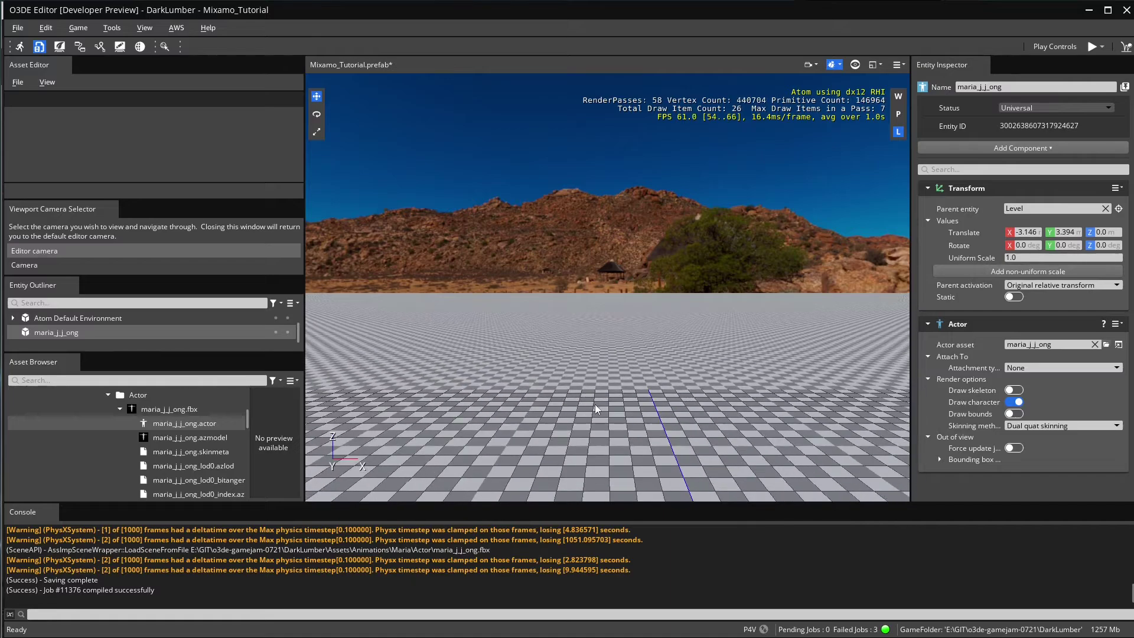
{"action": "scroll", "coordinate": [593, 406], "scroll_direction": "down", "scroll_amount": 8}
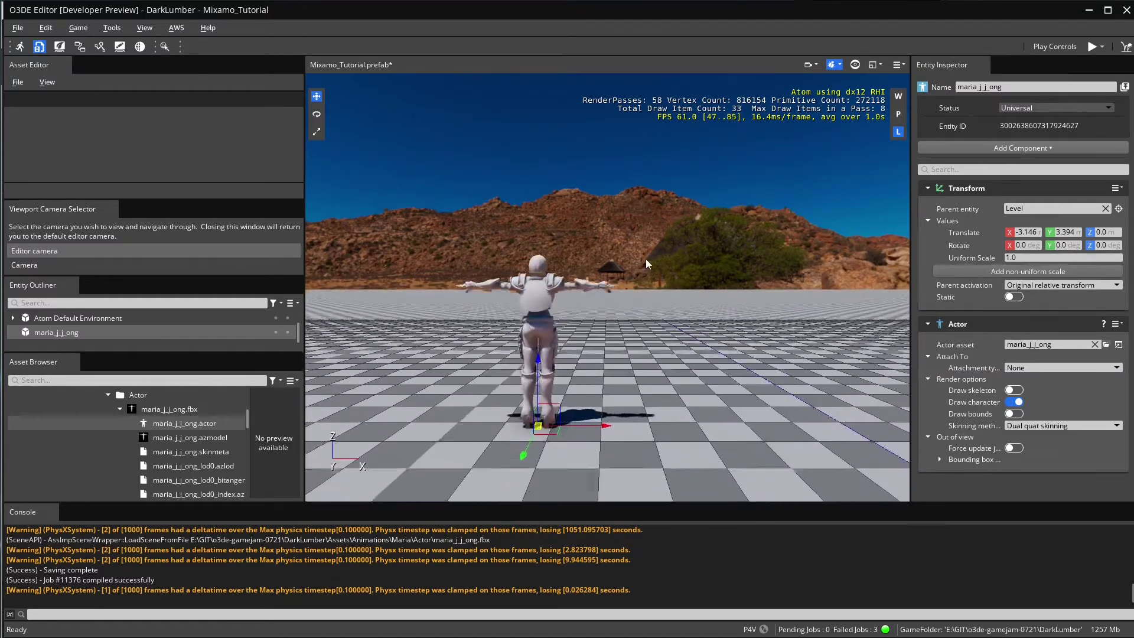
{"action": "scroll", "coordinate": [640, 330], "scroll_direction": "up", "scroll_amount": 5}
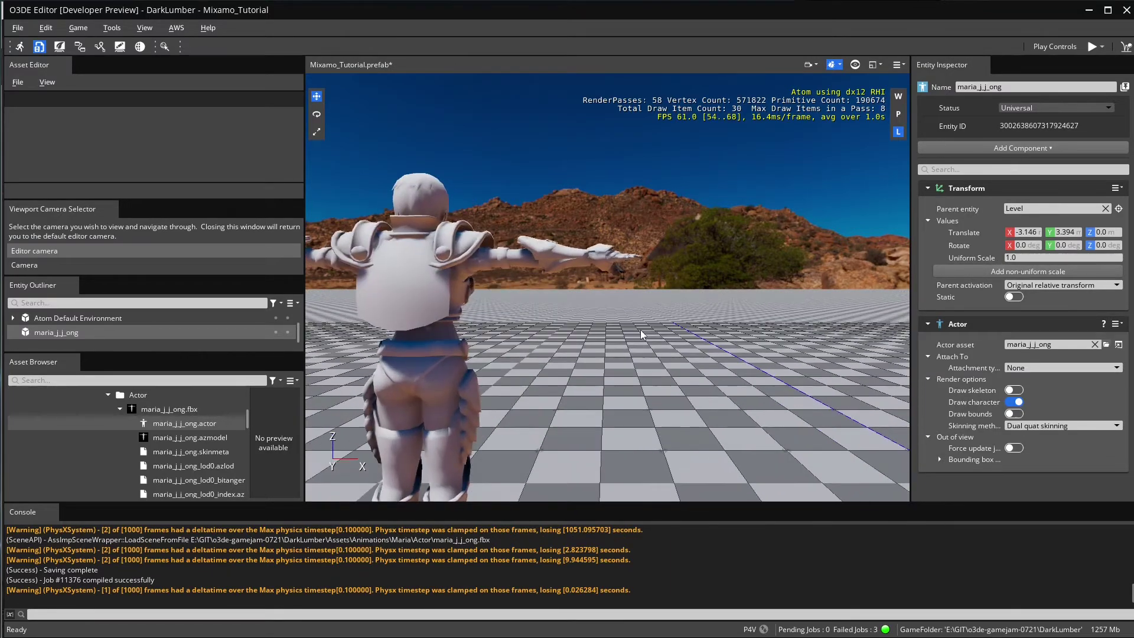
{"action": "mouse_move", "coordinate": [641, 329]}
{"action": "right_mouse_down"}
{"action": "mouse_move", "coordinate": [591, 329]}
{"action": "mouse_move", "coordinate": [591, 401]}
{"action": "mouse_move", "coordinate": [646, 330]}
{"action": "right_mouse_up"}
{"action": "scroll", "coordinate": [591, 330], "scroll_direction": "up", "scroll_amount": 4}
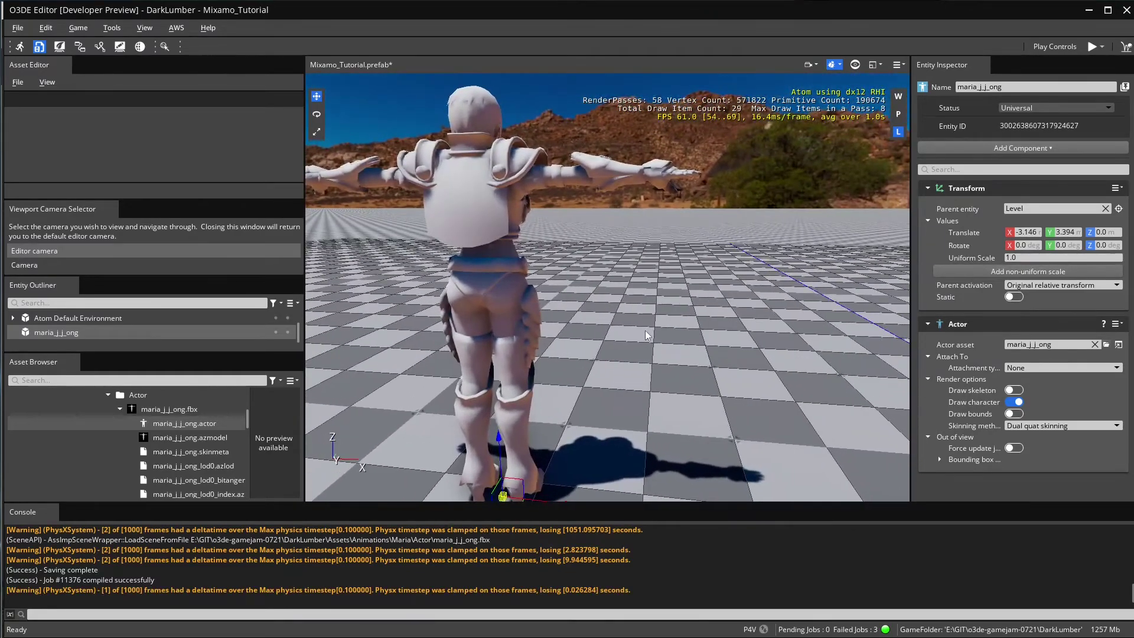
{"action": "scroll", "coordinate": [645, 330], "scroll_direction": "down", "scroll_amount": 5}
{"action": "scroll", "coordinate": [643, 328], "scroll_direction": "up", "scroll_amount": 3}
{"action": "scroll", "coordinate": [642, 329], "scroll_direction": "up", "scroll_amount": 2}
{"action": "scroll", "coordinate": [642, 328], "scroll_direction": "down", "scroll_amount": 4}
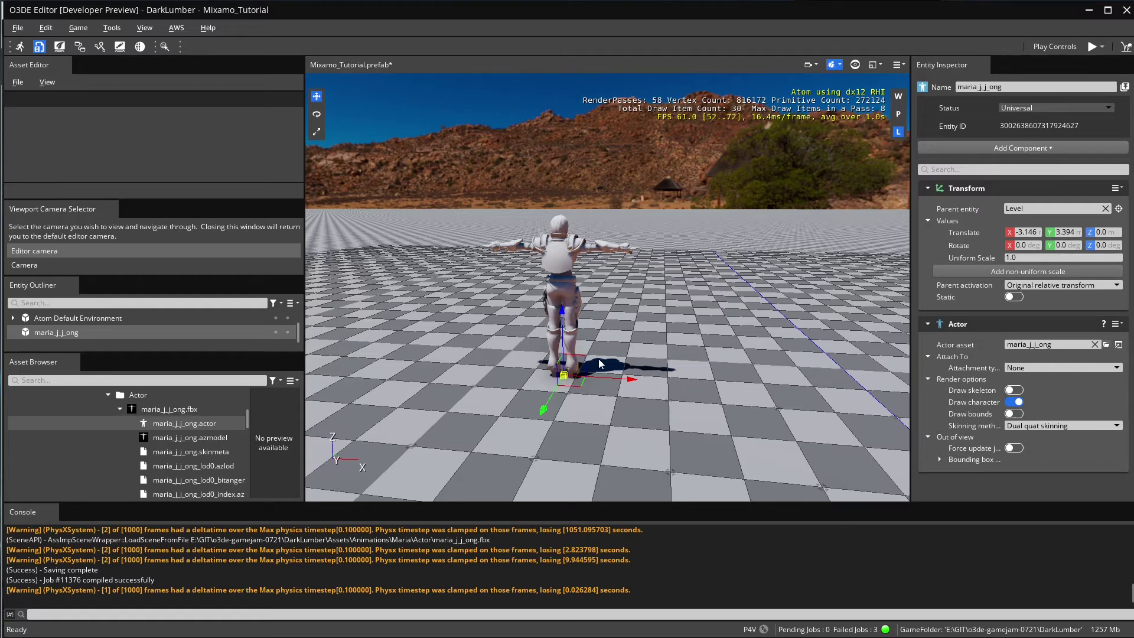
Orbit, pan and zoom around Maria to check her T-pose and shadow from the side
{"action": "right_click_drag", "start_coordinate": [655, 350], "coordinate": [663, 375]}
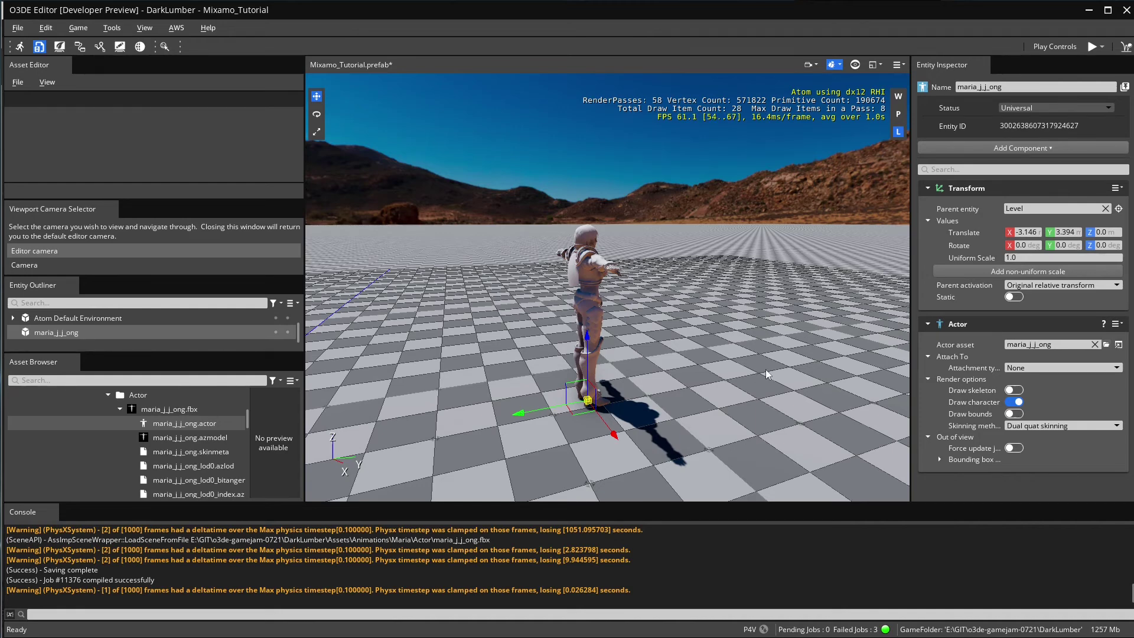
{"action": "middle_click_drag", "start_coordinate": [765, 369], "coordinate": [838, 362]}
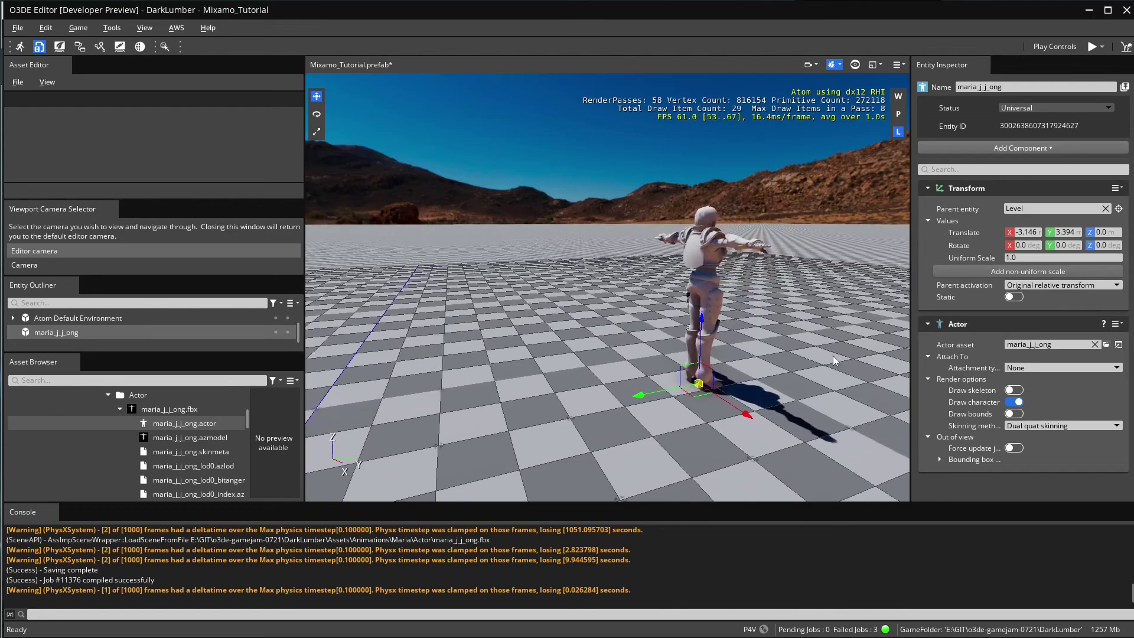
{"action": "scroll", "coordinate": [837, 362], "scroll_direction": "up", "scroll_amount": 5}
{"action": "scroll", "coordinate": [837, 362], "scroll_direction": "down", "scroll_amount": 5}
{"action": "middle_click_drag", "start_coordinate": [837, 362], "coordinate": [780, 360]}
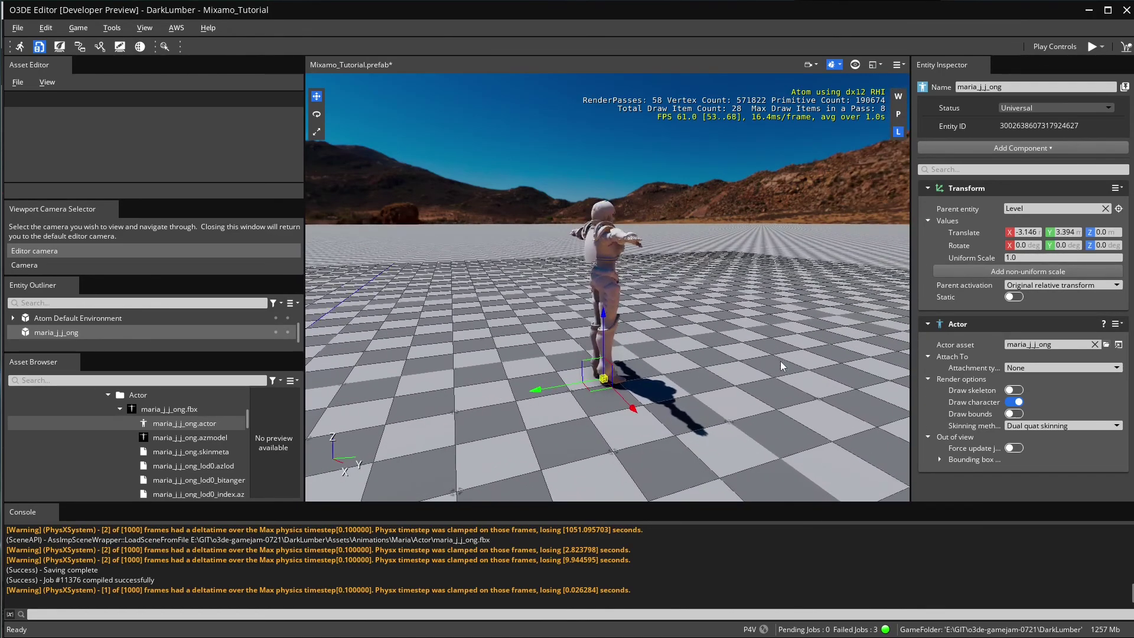